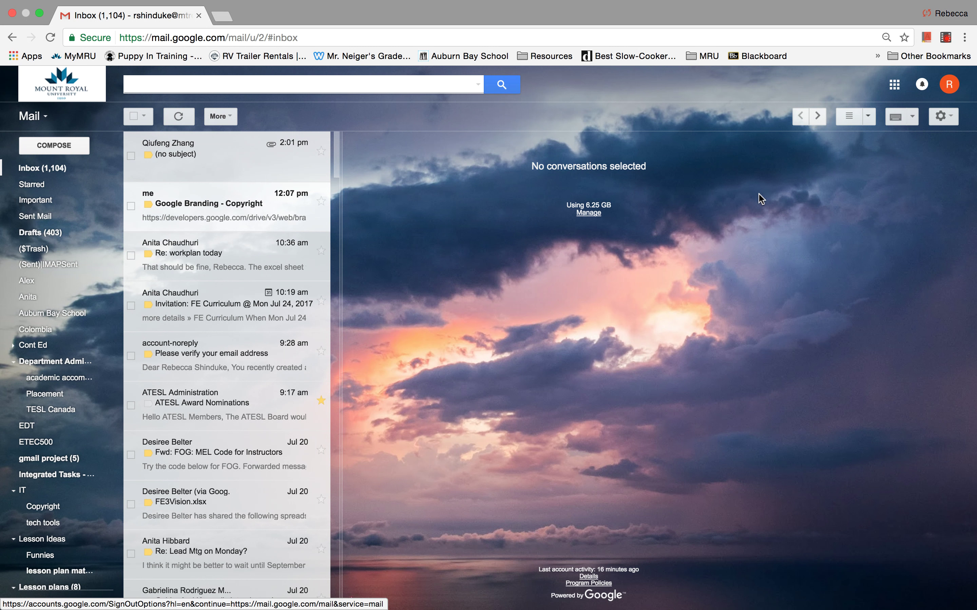
Zoom the Gmail inbox page in with Ctrl+scroll until it is about twice as big.
{"action": "scroll", "coordinate": [759, 193], "scroll_direction": "up", "scroll_amount": 5}
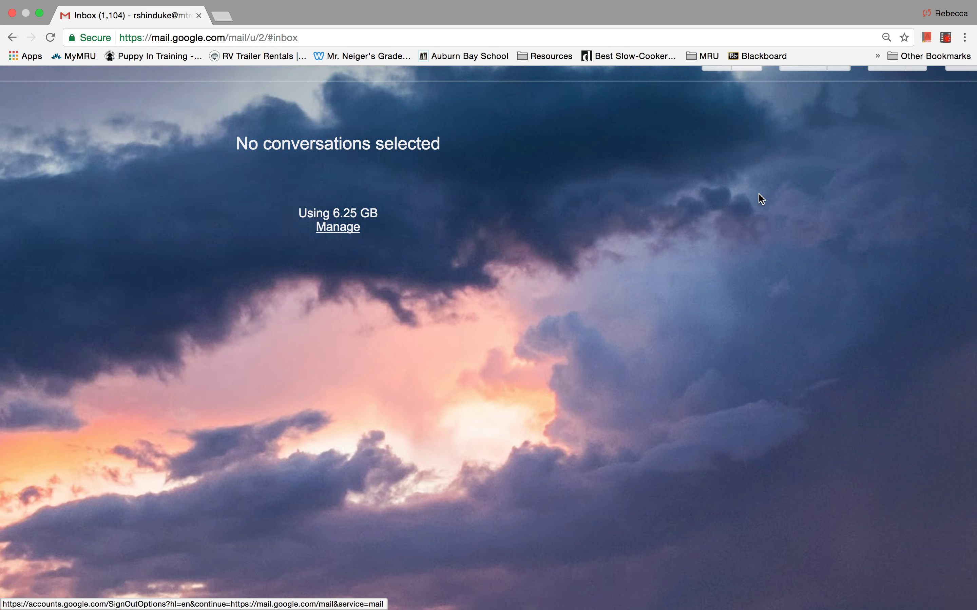
{"action": "scroll", "coordinate": [758, 194], "scroll_direction": "up", "scroll_amount": 1}
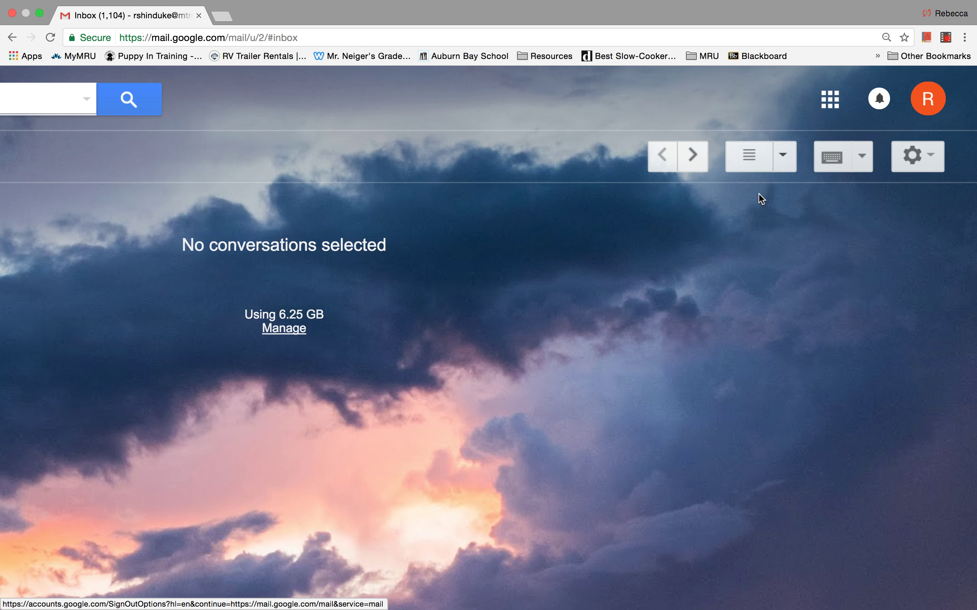
{"action": "left_click", "coordinate": [929, 116]}
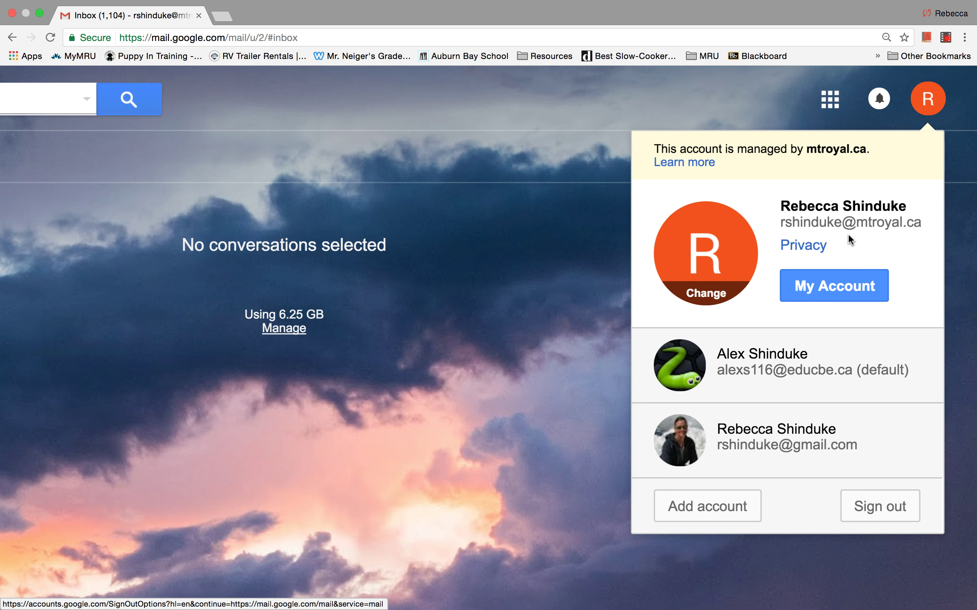
{"action": "left_click", "coordinate": [560, 250]}
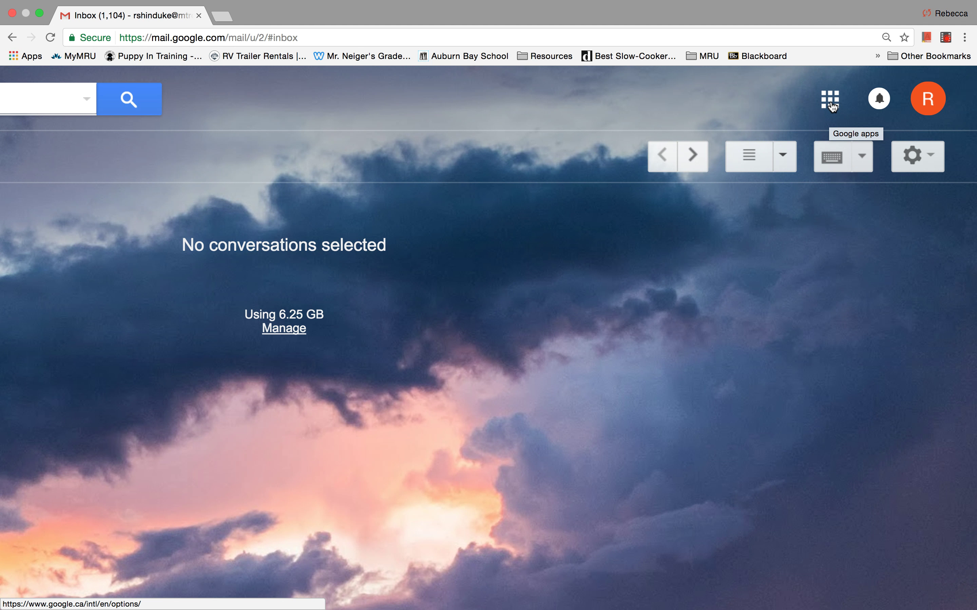
Show the Google apps grid from the top-right corner of Gmail.
{"action": "left_click", "coordinate": [831, 106]}
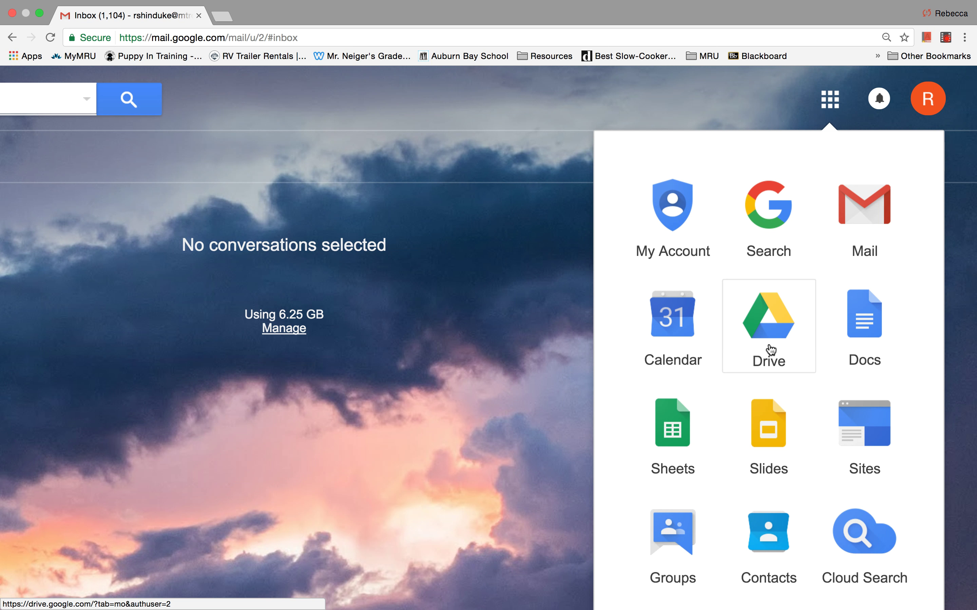
Dismiss the Google apps panel, reopen it once more, then dismiss it again.
{"action": "left_click", "coordinate": [557, 384]}
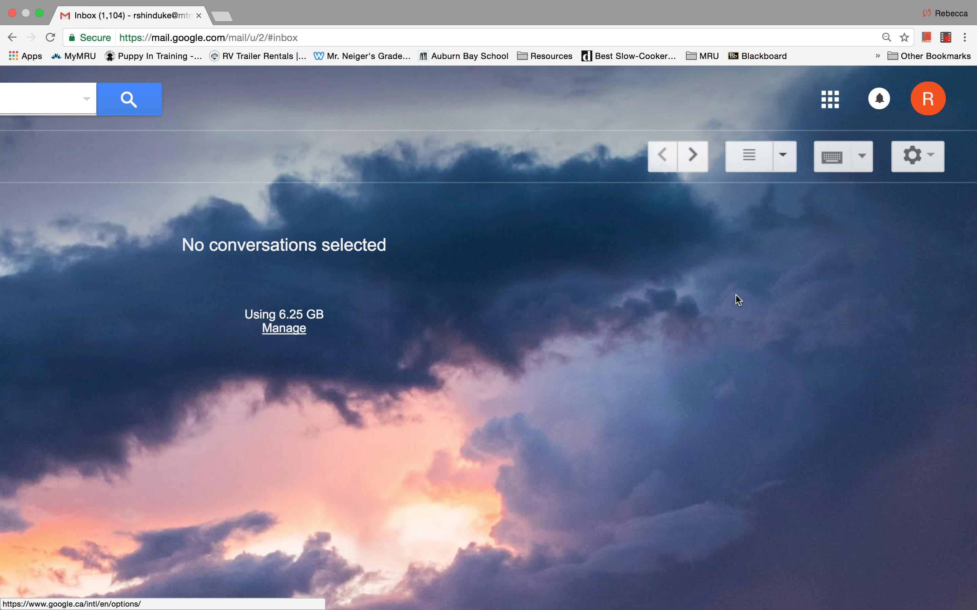
{"action": "left_click", "coordinate": [831, 108]}
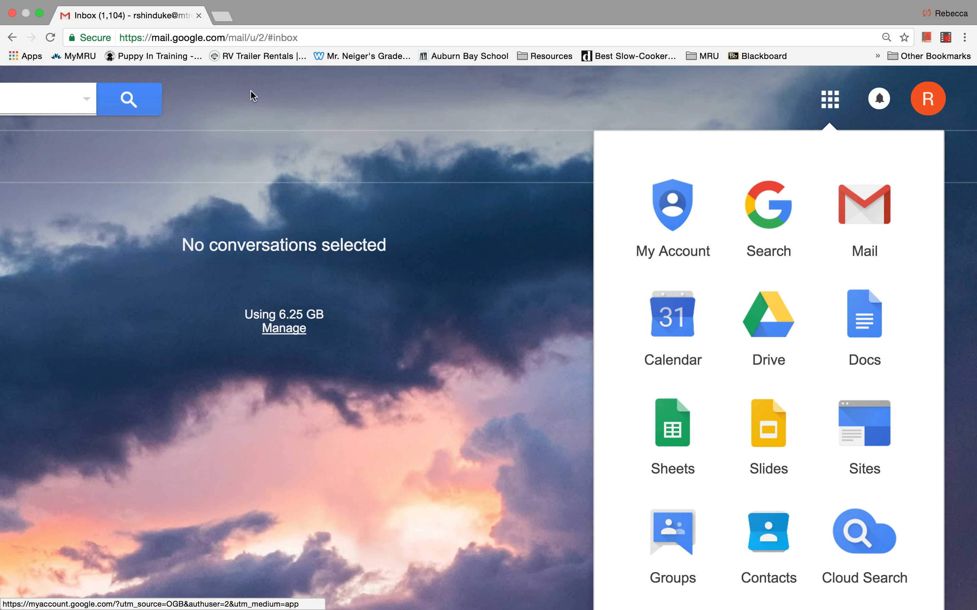
{"action": "left_click", "coordinate": [249, 219]}
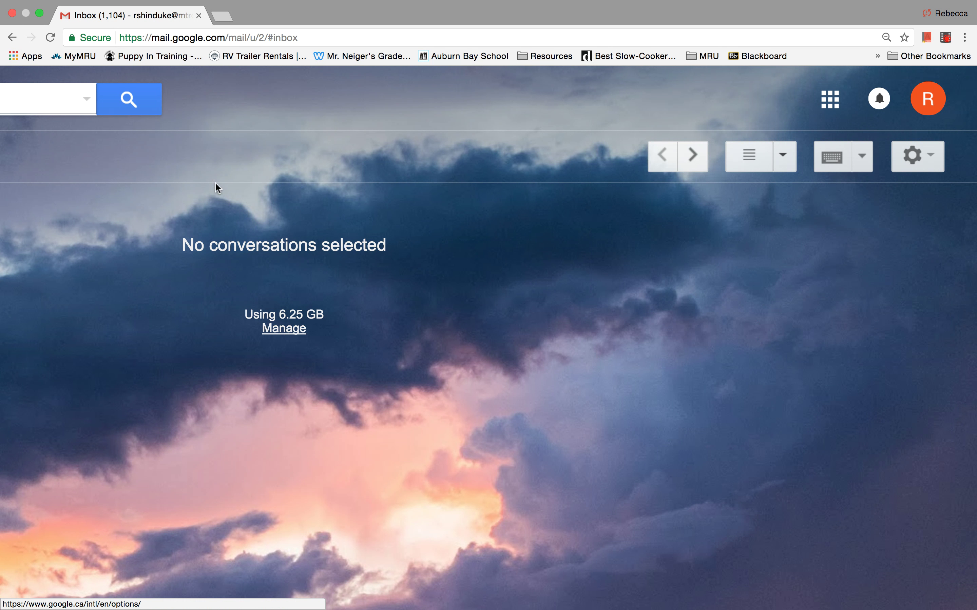
Start a new Chrome tab and bring up its Google apps list.
{"action": "left_click", "coordinate": [223, 14]}
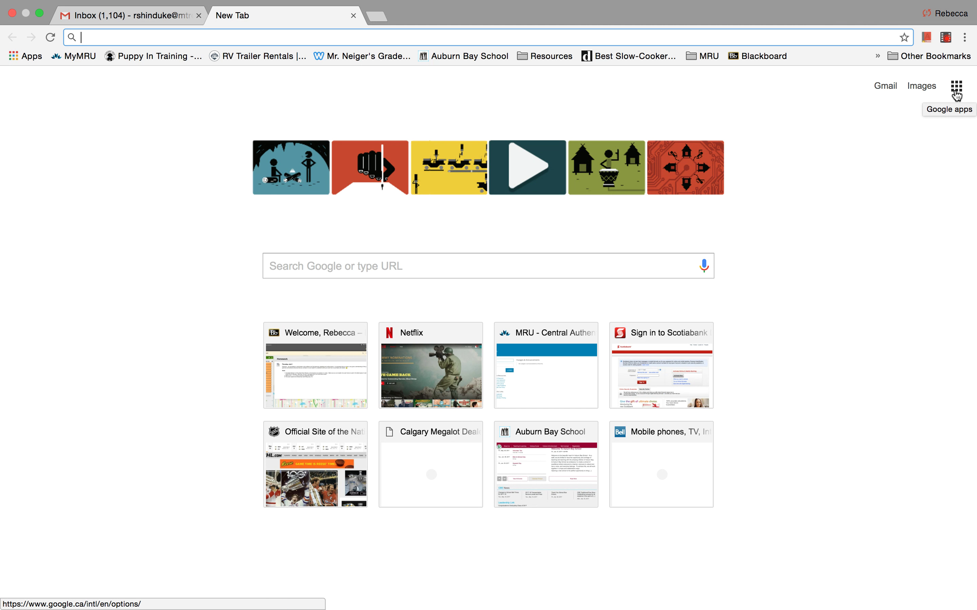
{"action": "left_click", "coordinate": [956, 91]}
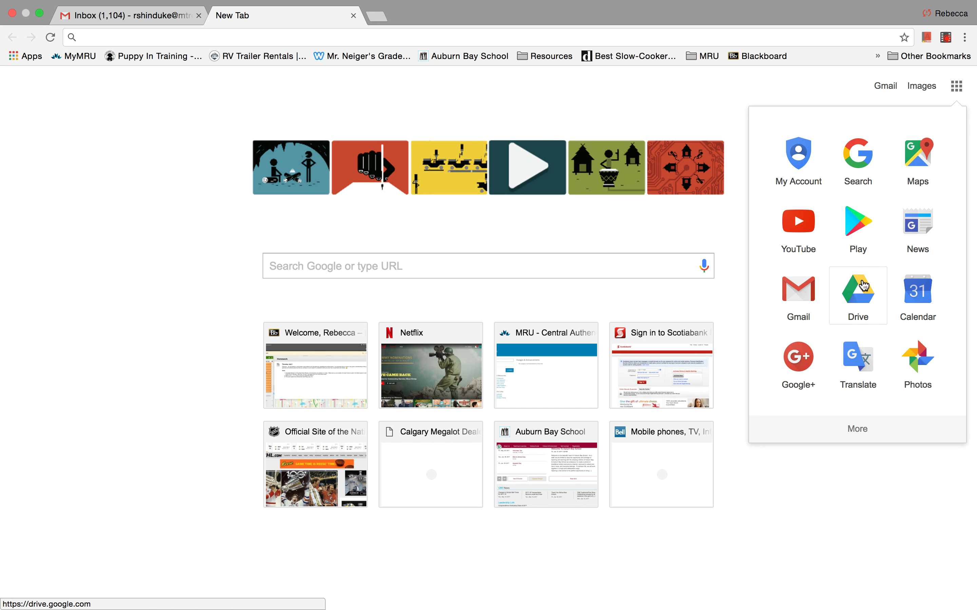
Launch Drive and sign in with the mtroyal.ca account instead of entering a password.
{"action": "left_click", "coordinate": [859, 300]}
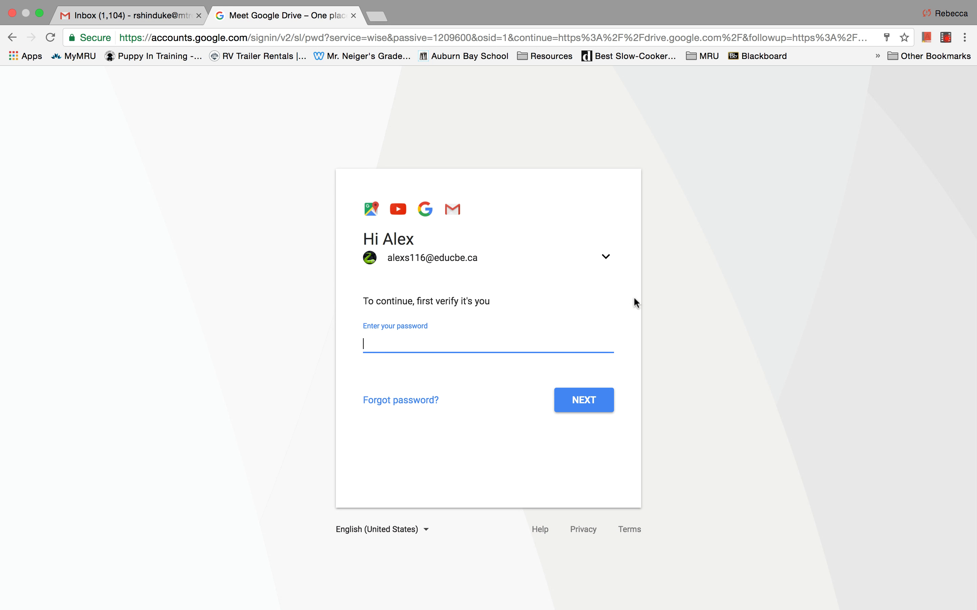
{"action": "left_click", "coordinate": [606, 256]}
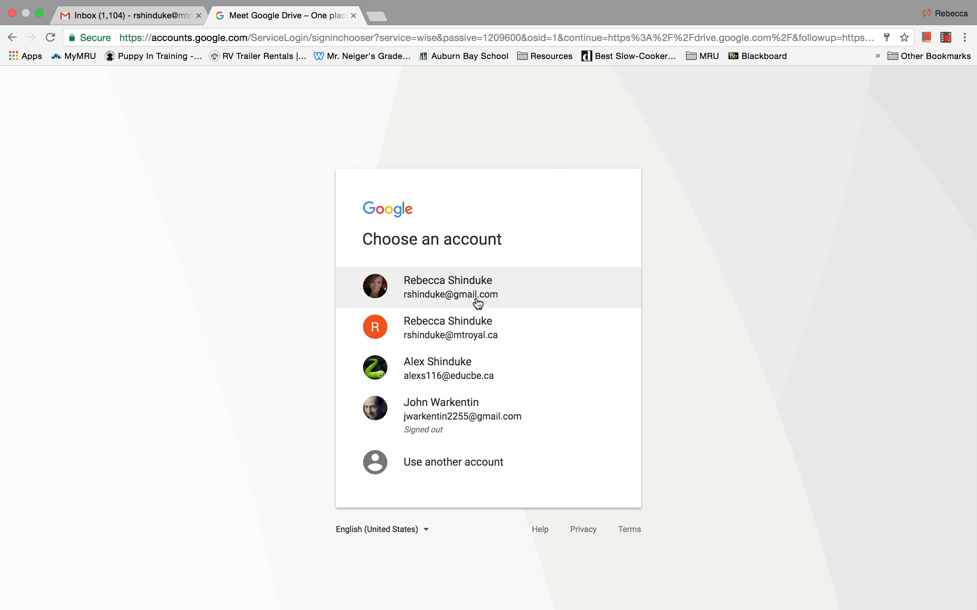
{"action": "left_click", "coordinate": [459, 334]}
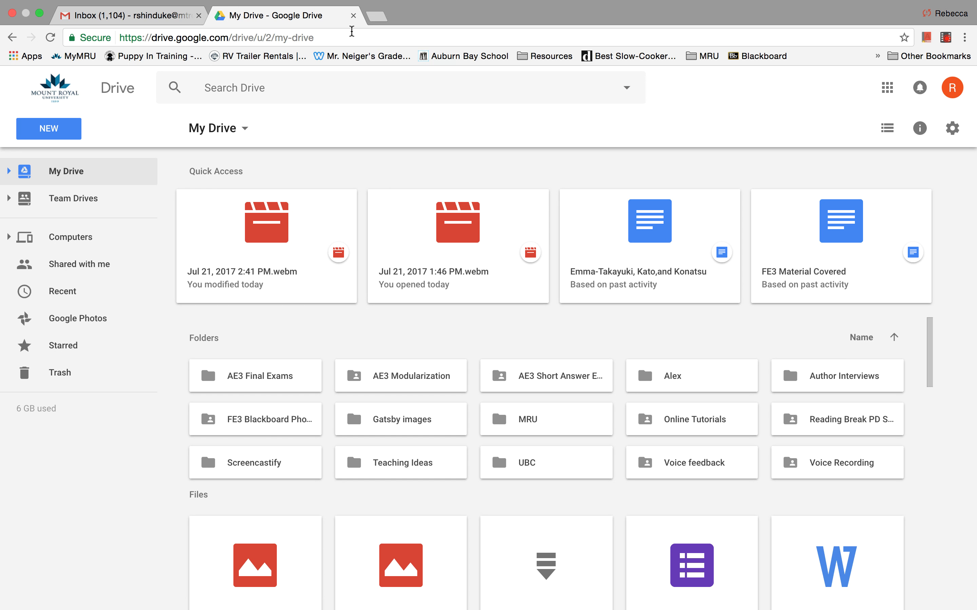
Close the Drive tab, open Gmail's full Settings, then bring up the Themes picker.
{"action": "left_click", "coordinate": [353, 16]}
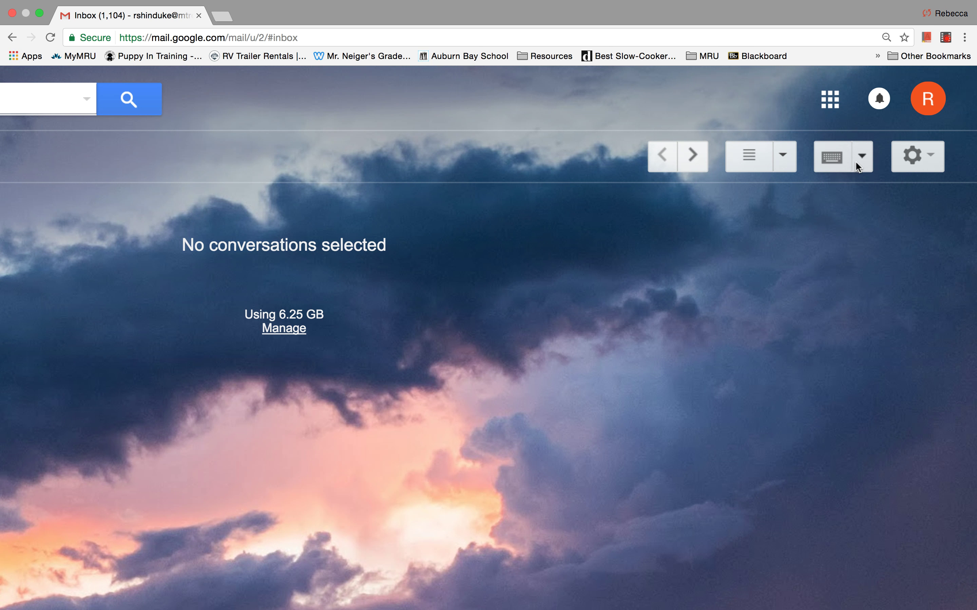
{"action": "left_click", "coordinate": [929, 161]}
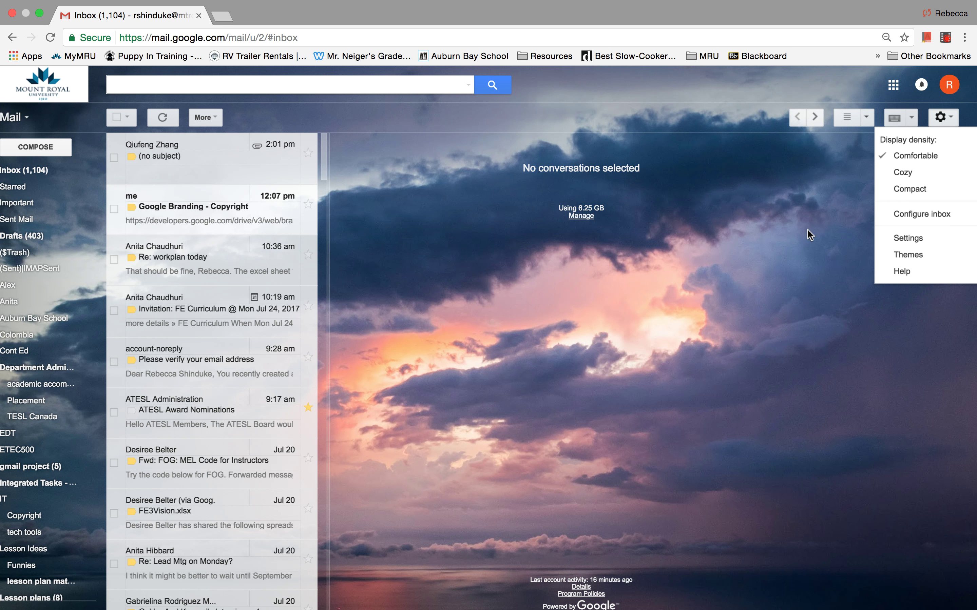
{"action": "left_click", "coordinate": [890, 239]}
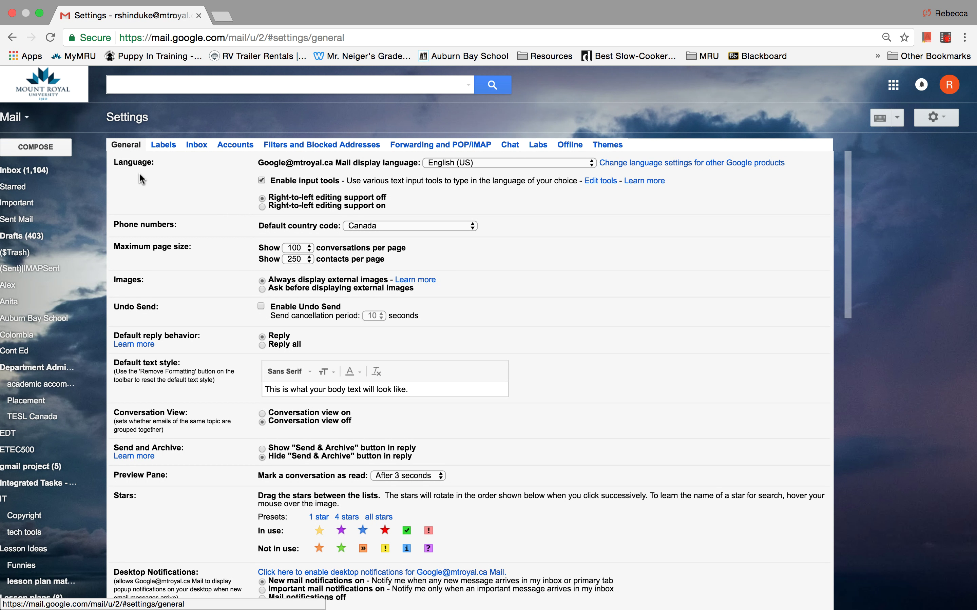
{"action": "left_click", "coordinate": [942, 121]}
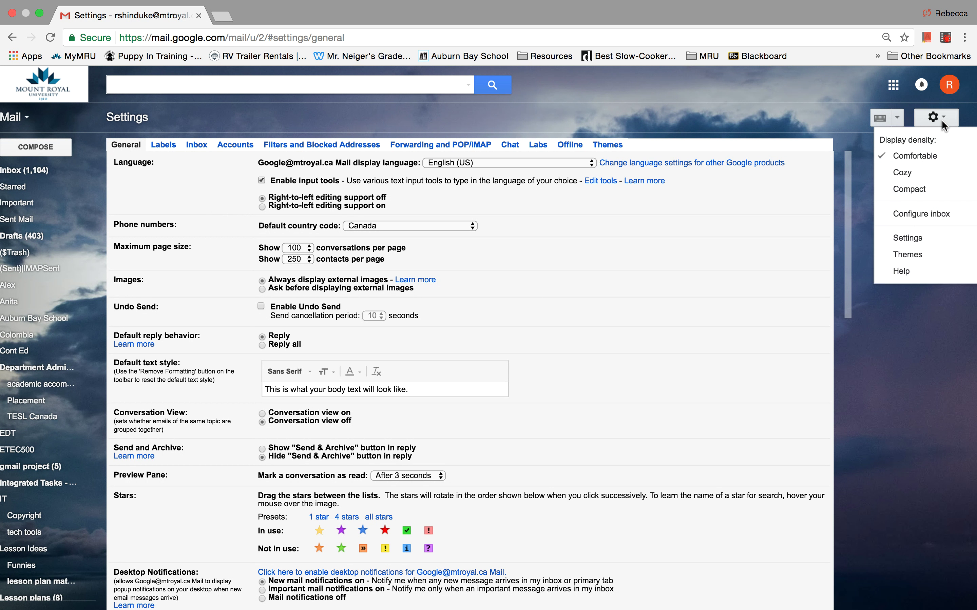
{"action": "left_click", "coordinate": [903, 255]}
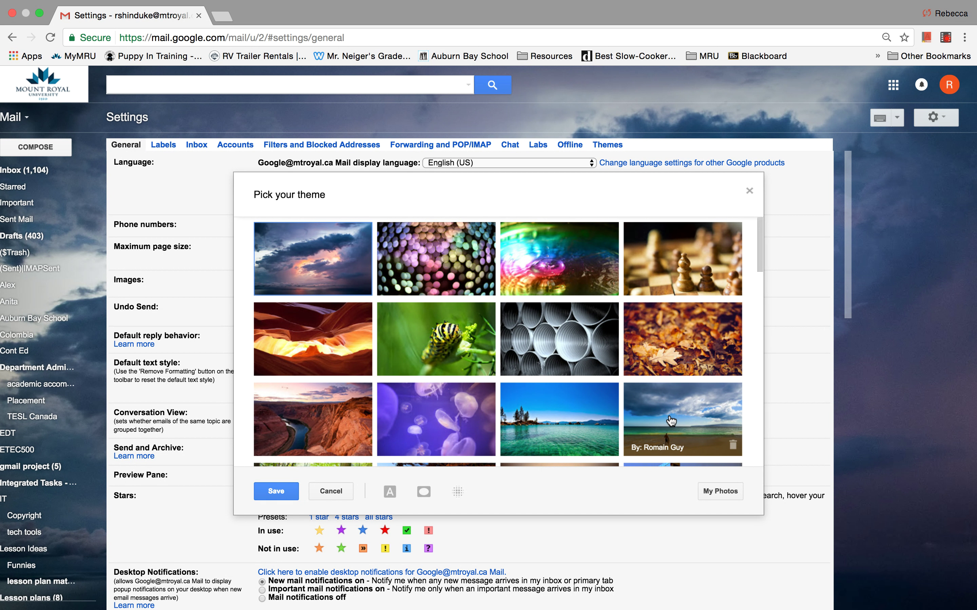
Pick and save the Lake Tahoe theme, then cancel out of Settings to the inbox.
{"action": "scroll", "coordinate": [671, 421], "scroll_direction": "down", "scroll_amount": 5}
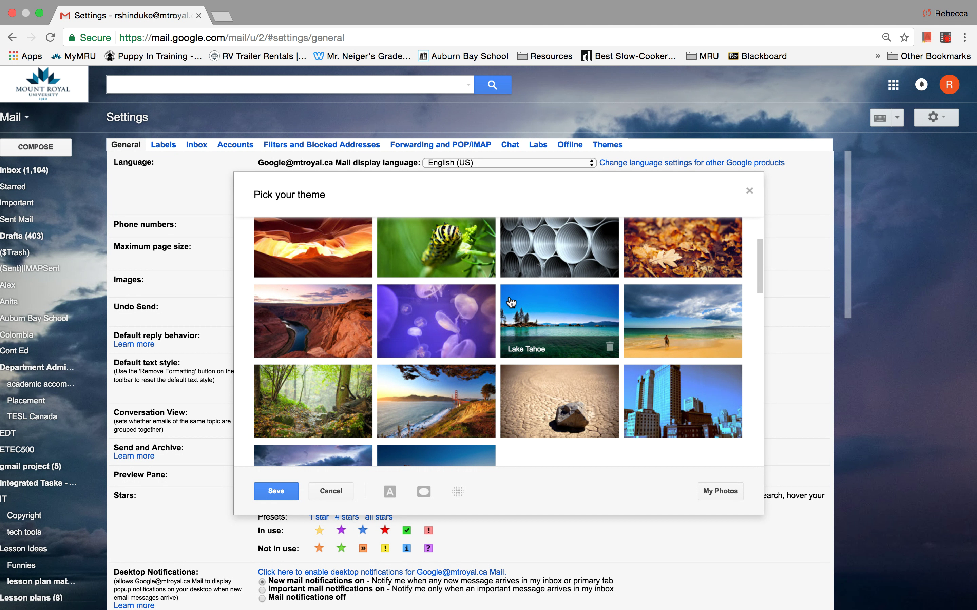
{"action": "scroll", "coordinate": [505, 291], "scroll_direction": "up", "scroll_amount": 2}
{"action": "scroll", "coordinate": [506, 290], "scroll_direction": "up", "scroll_amount": 2}
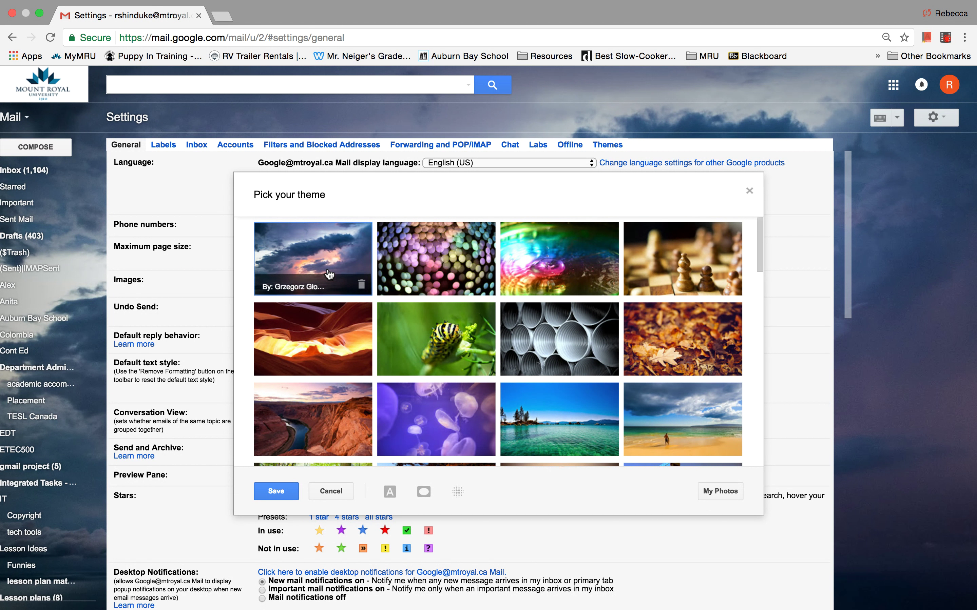
{"action": "left_click", "coordinate": [564, 422]}
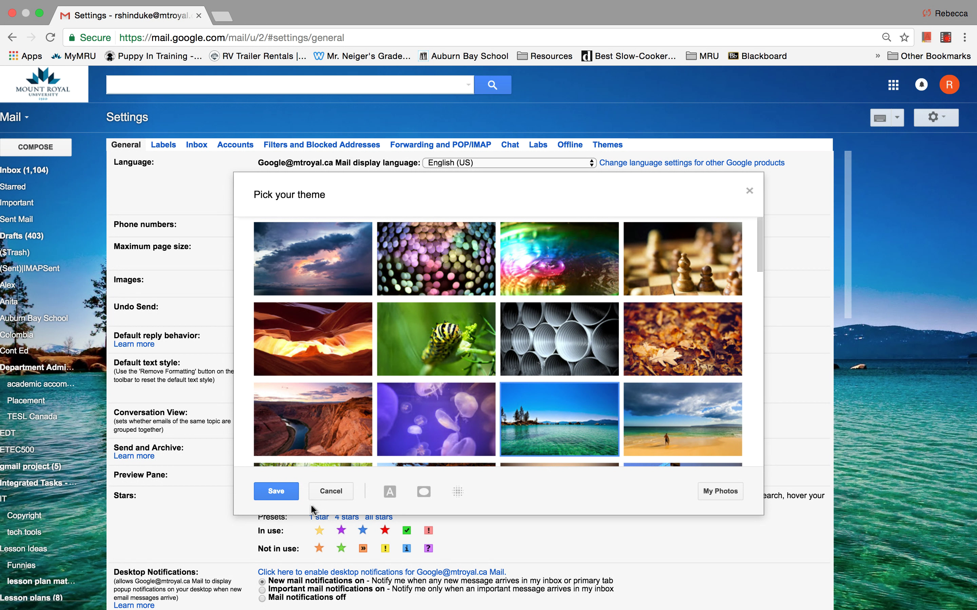
{"action": "left_click", "coordinate": [279, 493]}
{"action": "scroll", "coordinate": [444, 389], "scroll_direction": "down", "scroll_amount": 20}
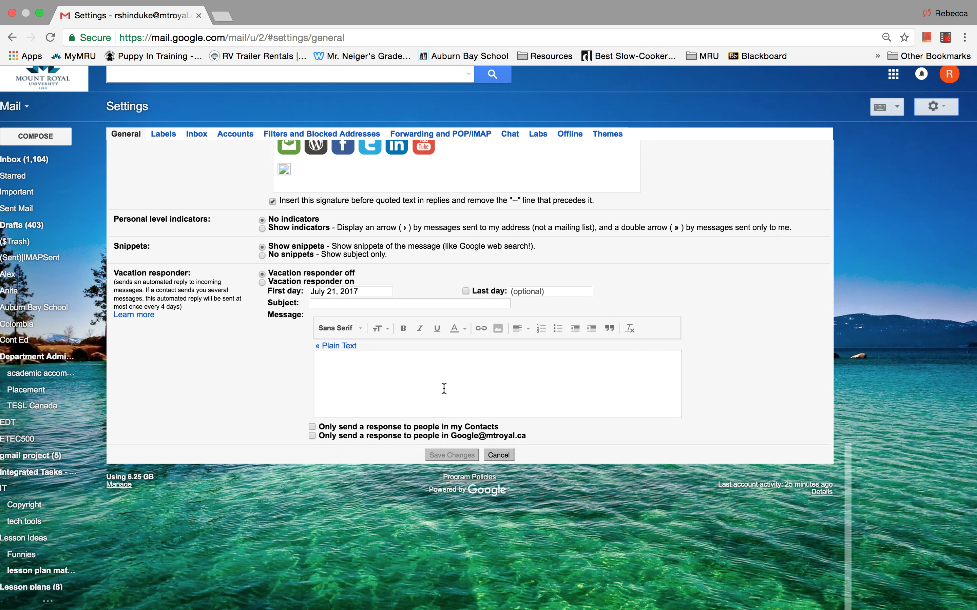
{"action": "left_click", "coordinate": [497, 454]}
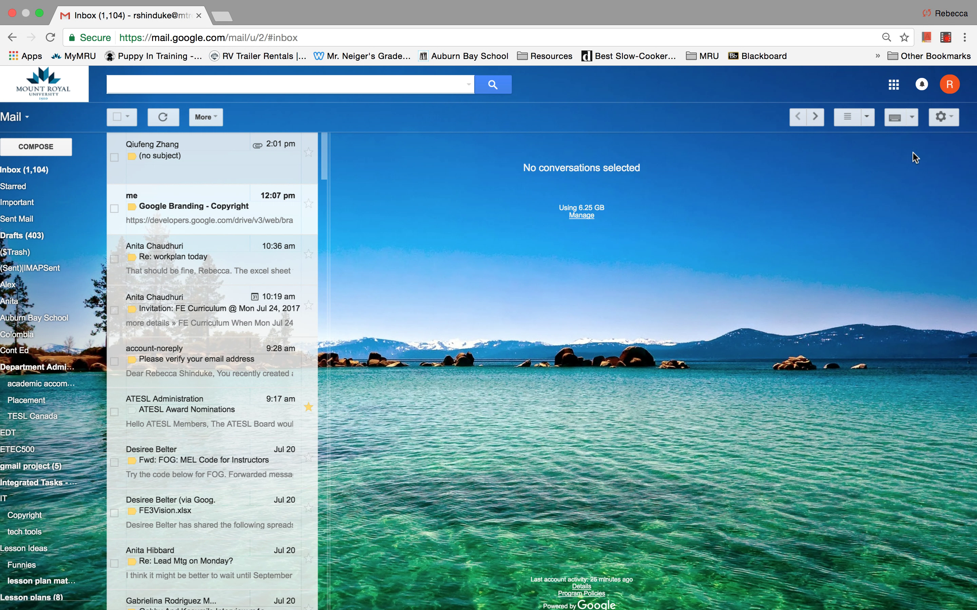
Open the personal account's inbox in a new tab, dismiss the account panel, and show the apps grid.
{"action": "left_click", "coordinate": [951, 89]}
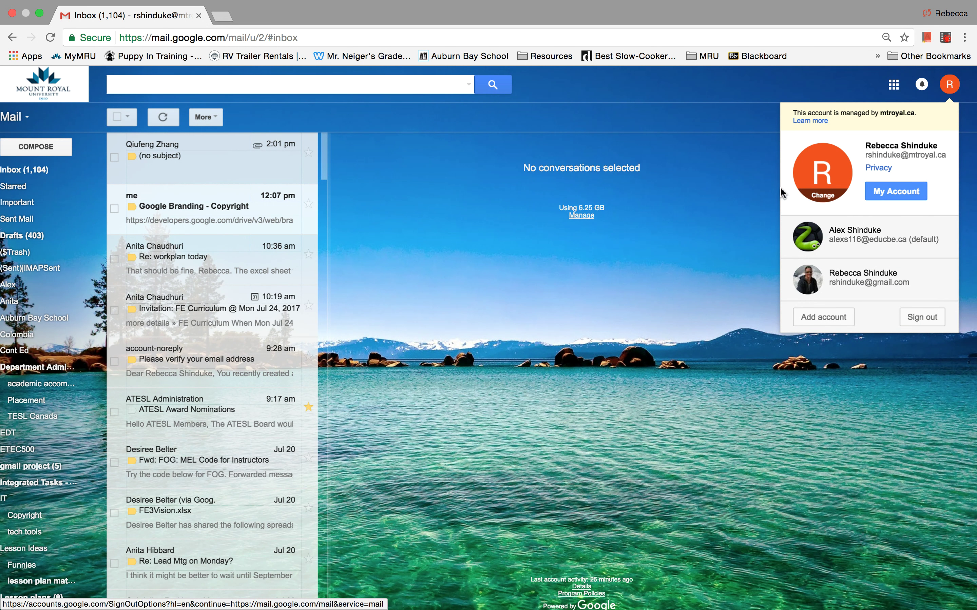
{"action": "left_click", "coordinate": [792, 276]}
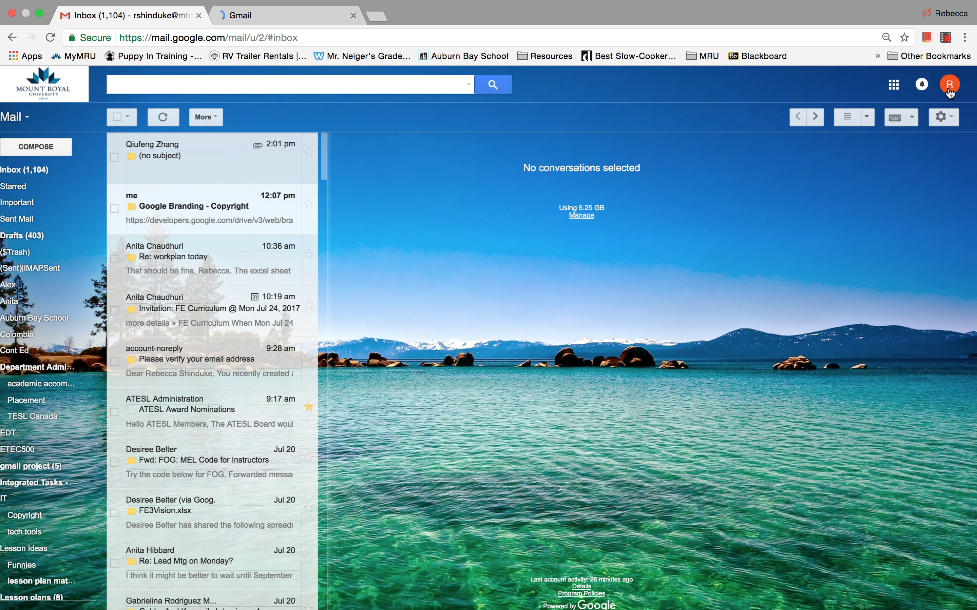
{"action": "left_click", "coordinate": [947, 90]}
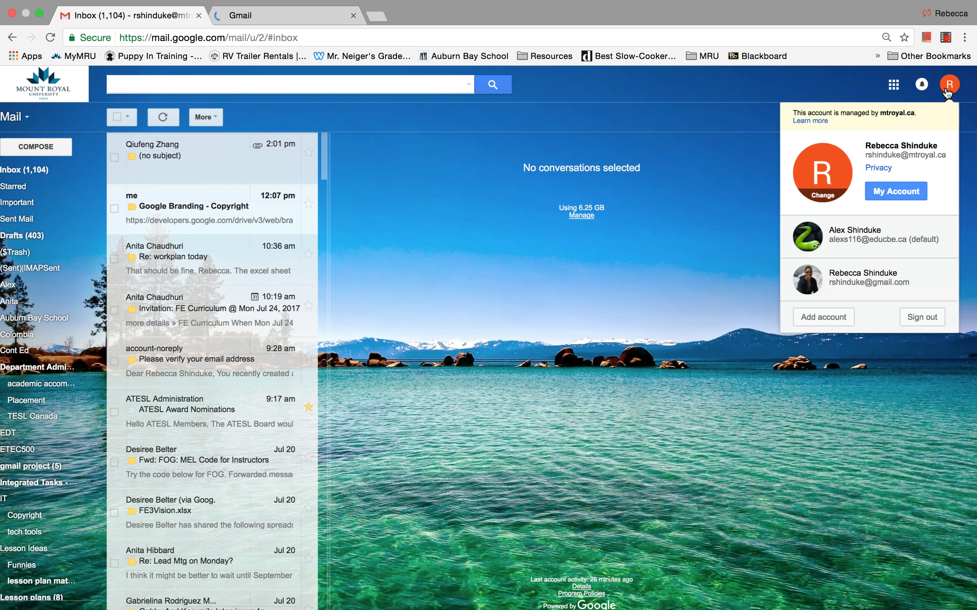
{"action": "left_click", "coordinate": [743, 189]}
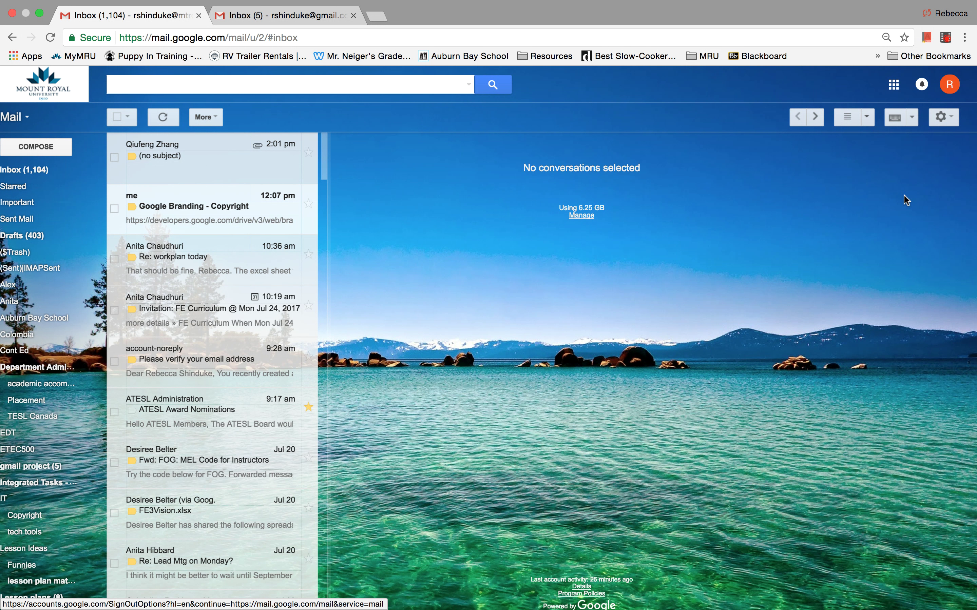
{"action": "left_click", "coordinate": [893, 84]}
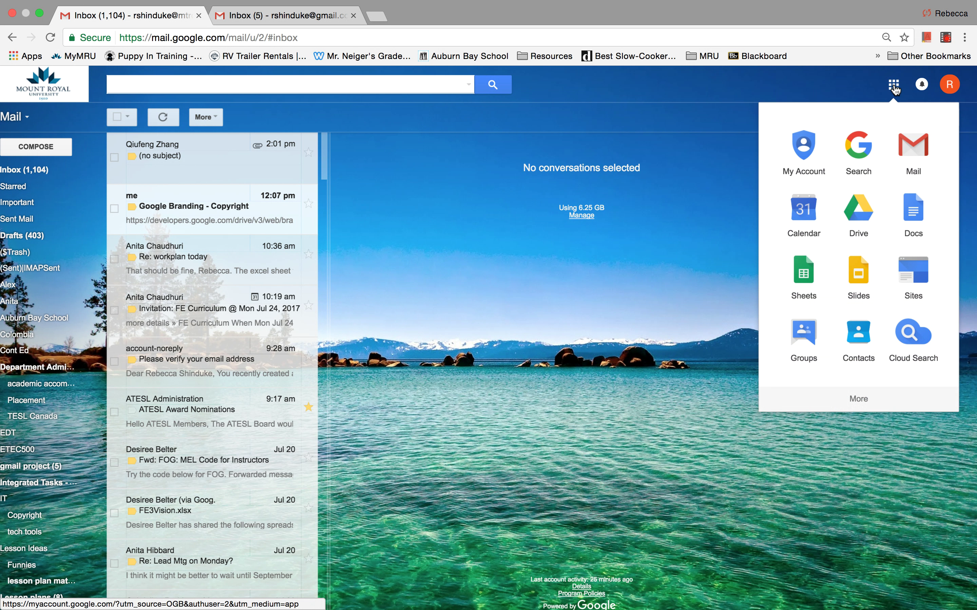